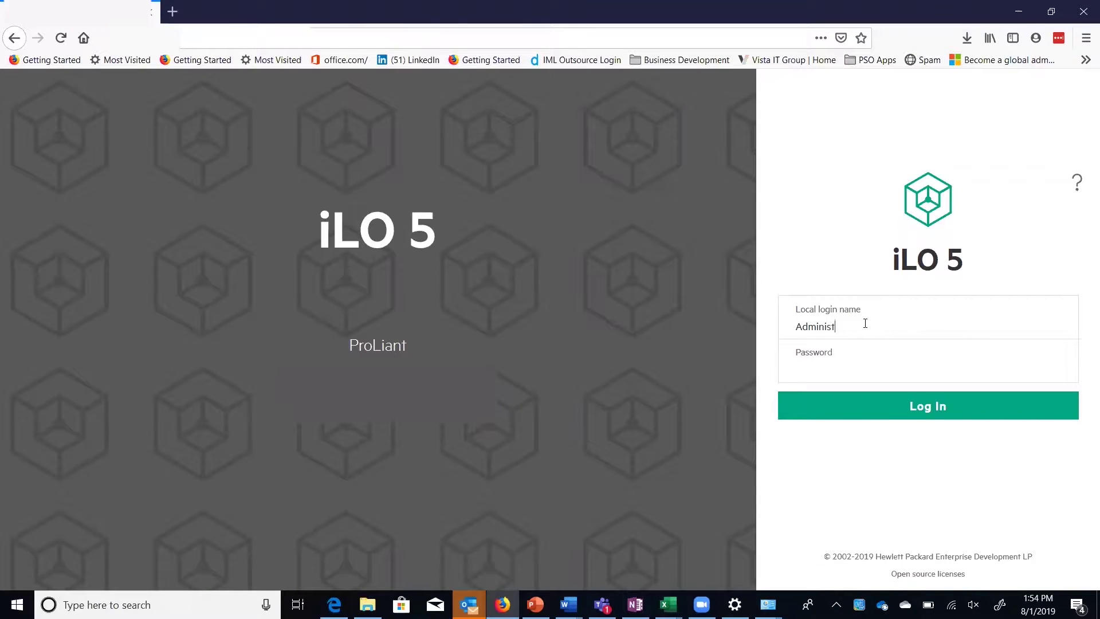
# Step: Fill in the local login name, then the administrator password on the sign-in page
pyautogui.press('Tab')
pyautogui.write('***')
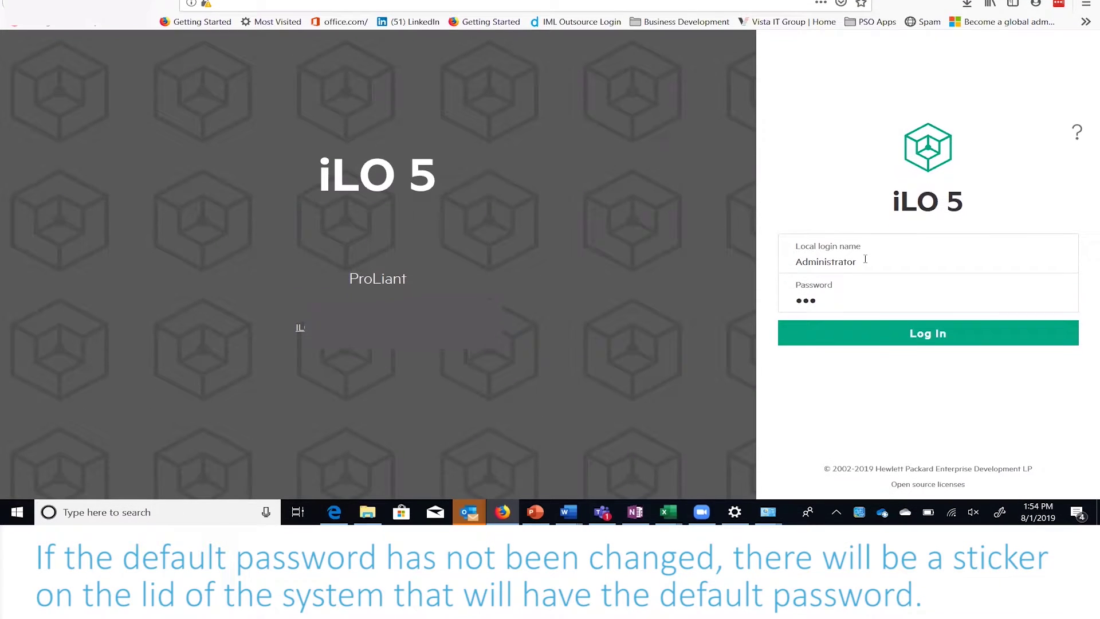
pyautogui.write('***')
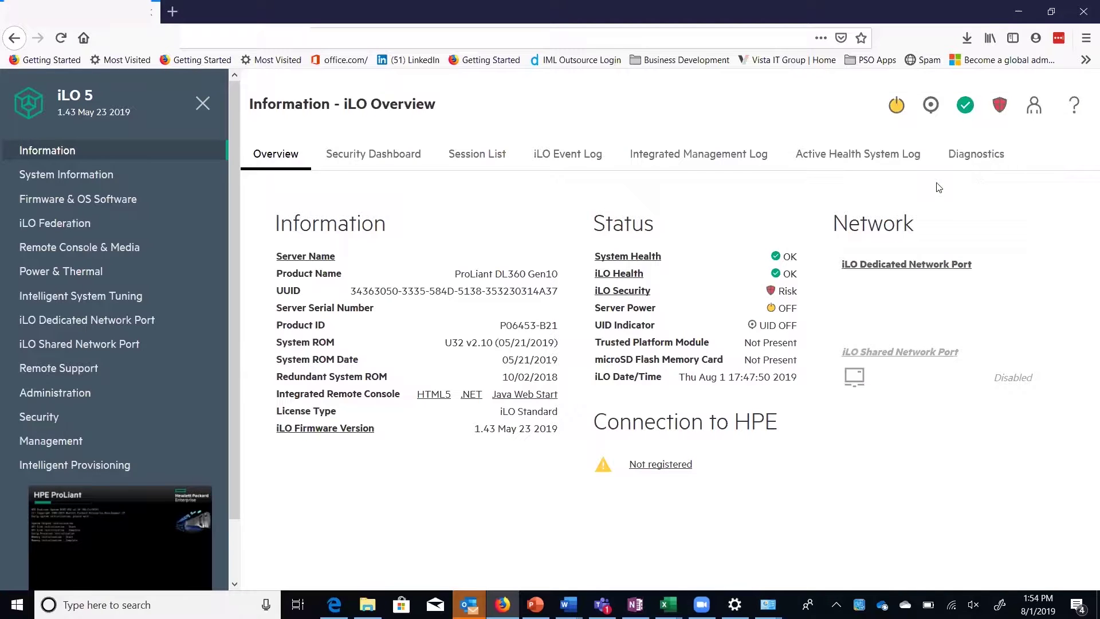
# Step: Start the HTML5 Console from the remote console thumbnail's launch menu
pyautogui.click(112, 543)
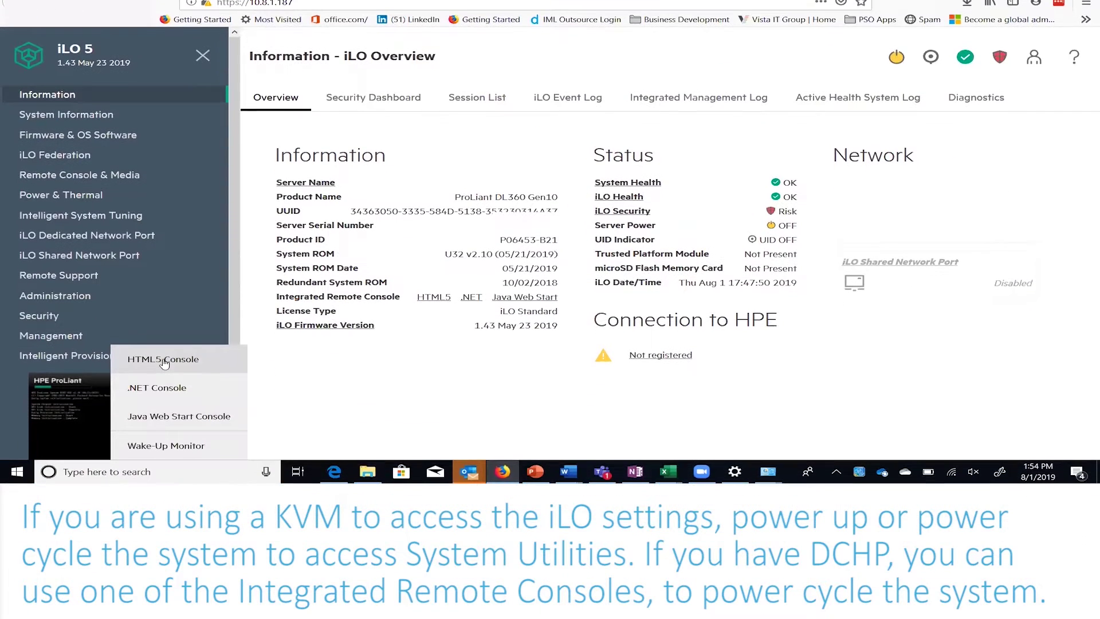
pyautogui.click(163, 342)
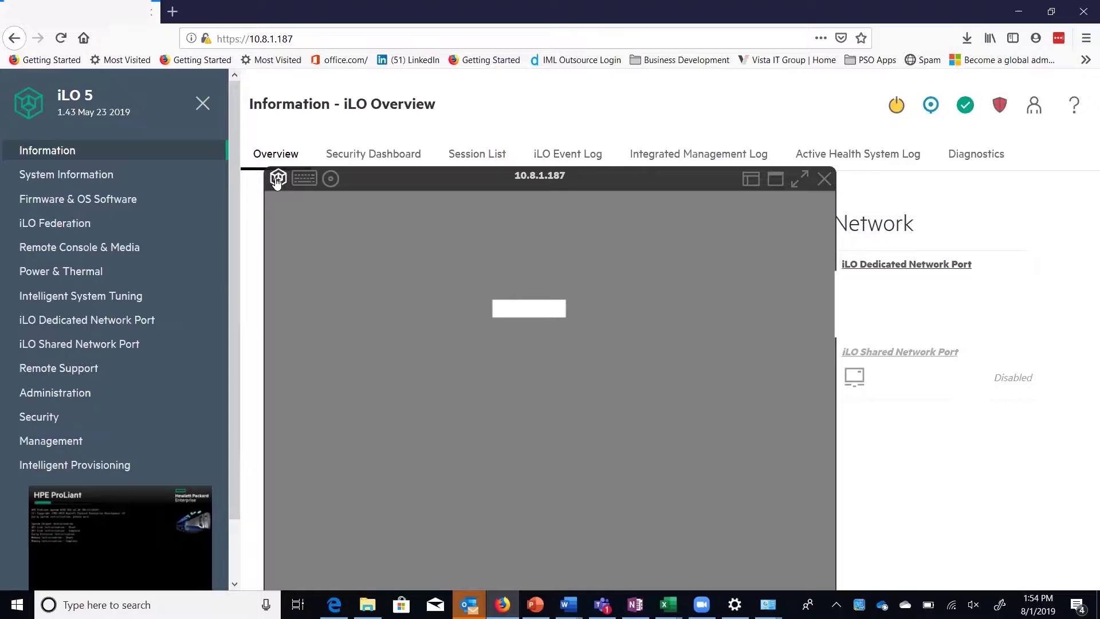
# Step: Send a confirmed Power > Momentary Press to the server from the console menu
pyautogui.click(278, 109)
pyautogui.moveTo(344, 209)
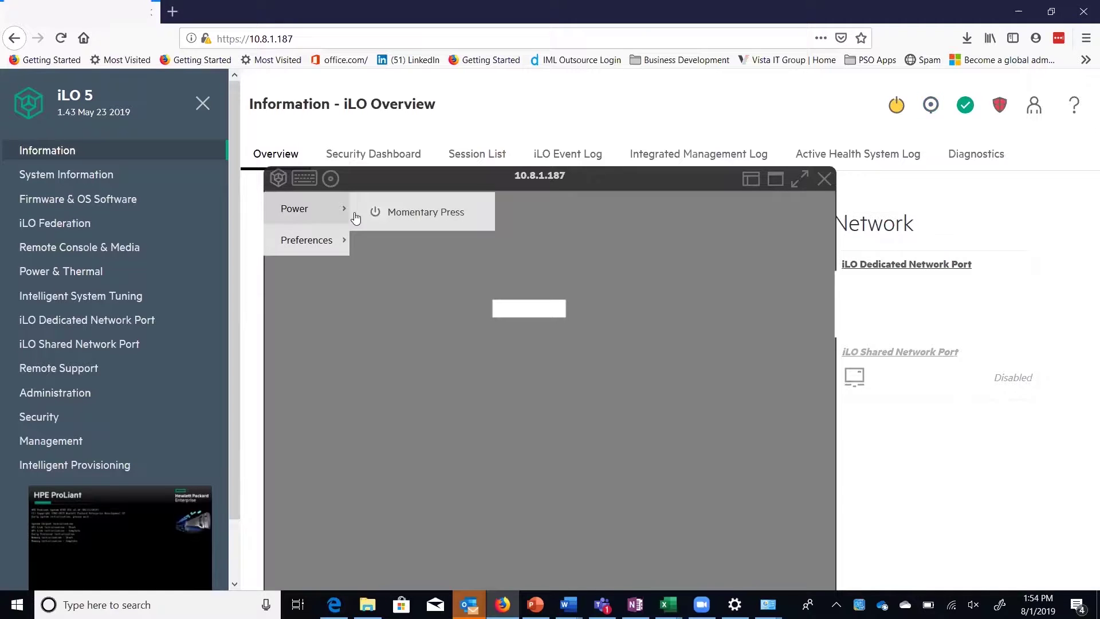
pyautogui.click(418, 212)
pyautogui.click(596, 382)
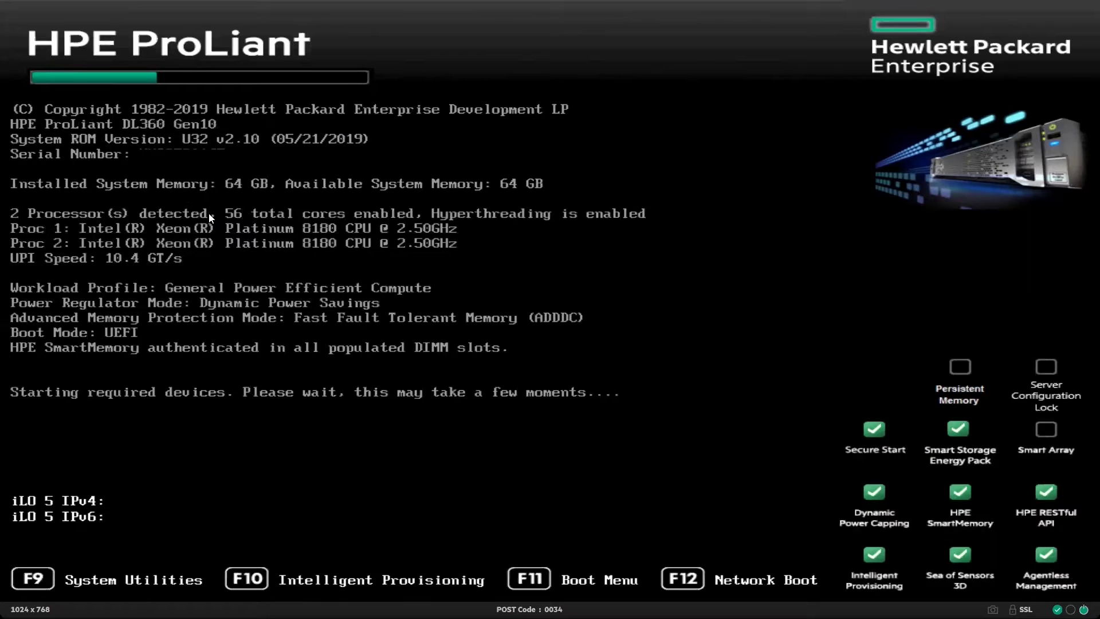
# Step: Press F9 during POST to enter System Utilities, then choose System Configuration
pyautogui.press('F9')
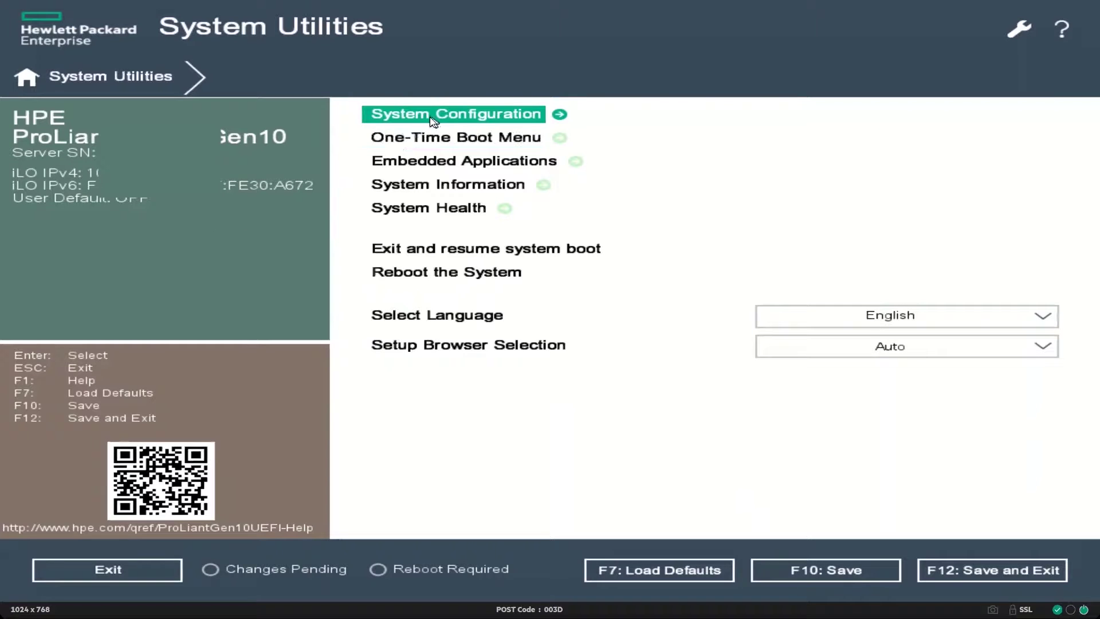
pyautogui.click(439, 115)
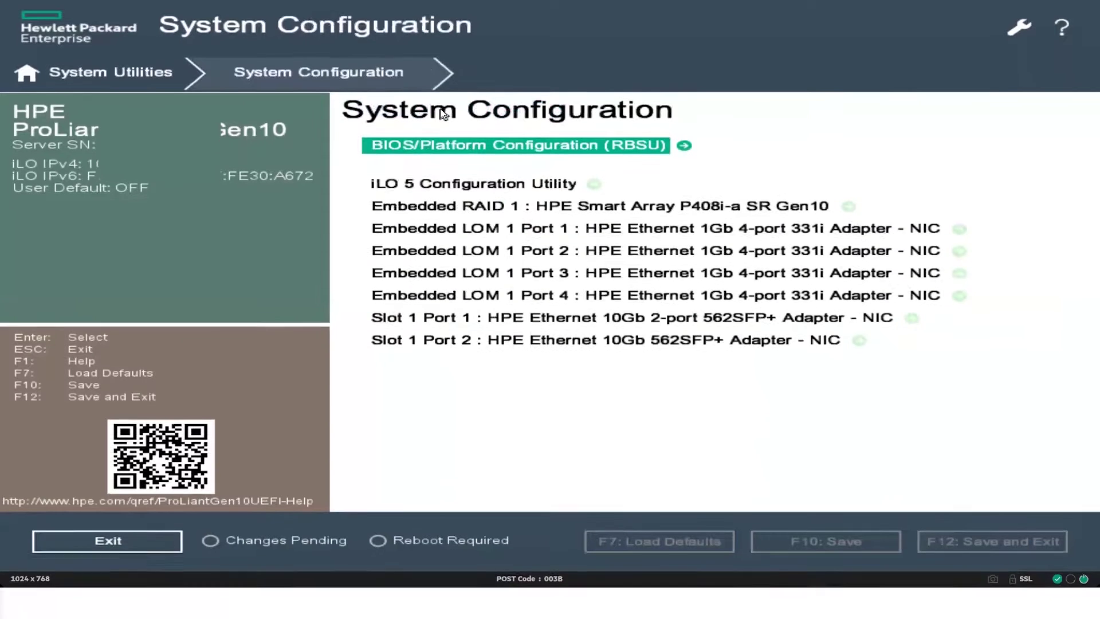
# Step: In iLO 5 Configuration Utility > Network Options, set DHCP Enable to OFF
pyautogui.press('Down')
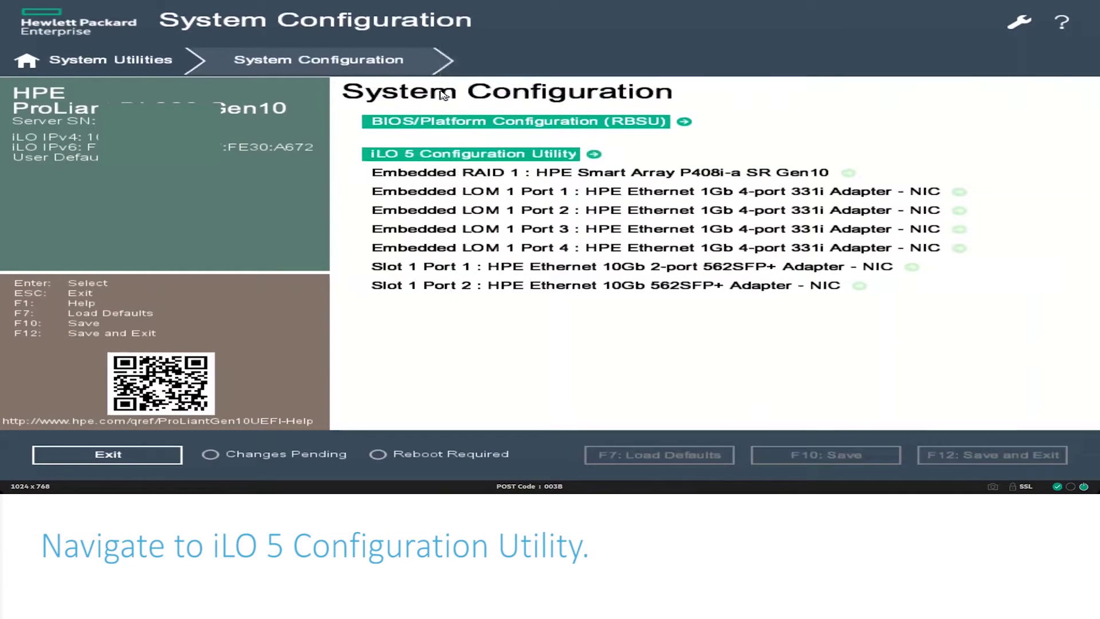
pyautogui.press('Return')
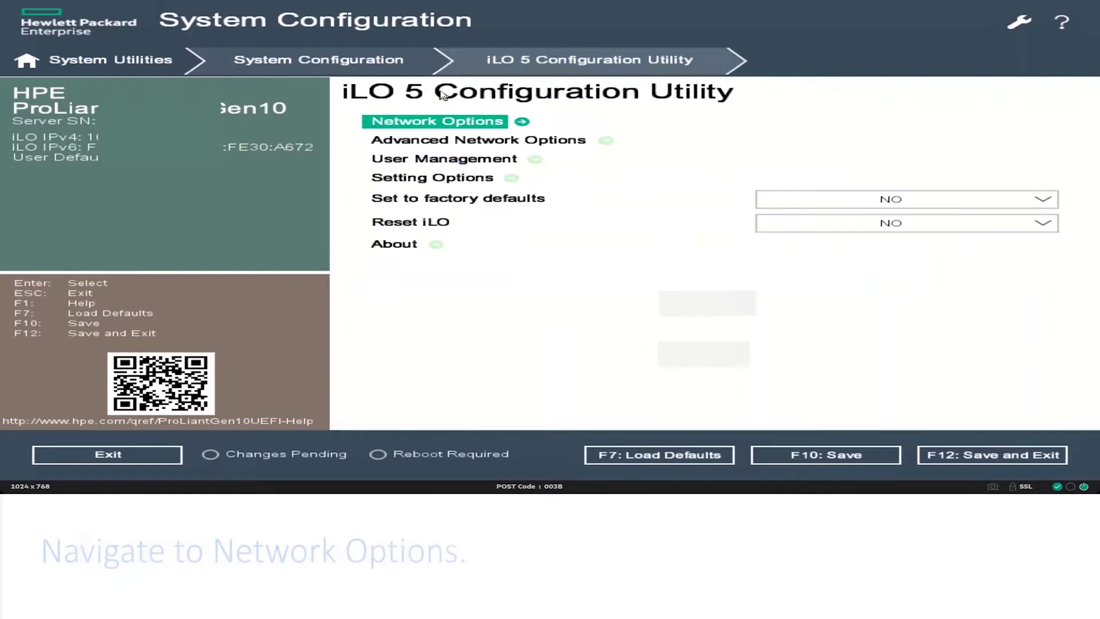
pyautogui.press('Return')
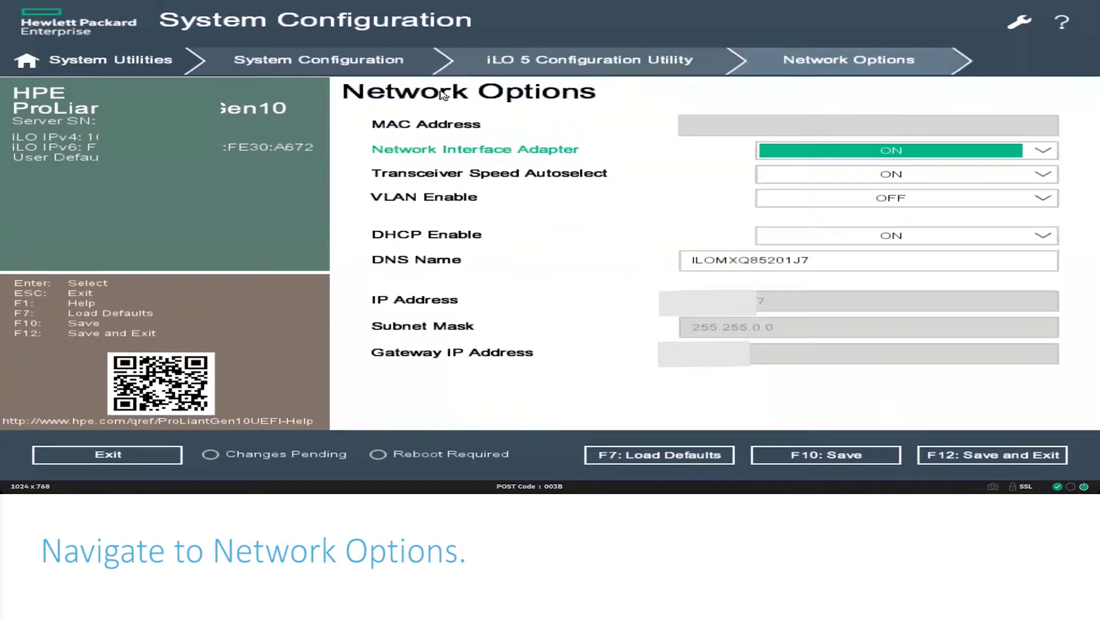
pyautogui.press('Down')
pyautogui.press('Down')
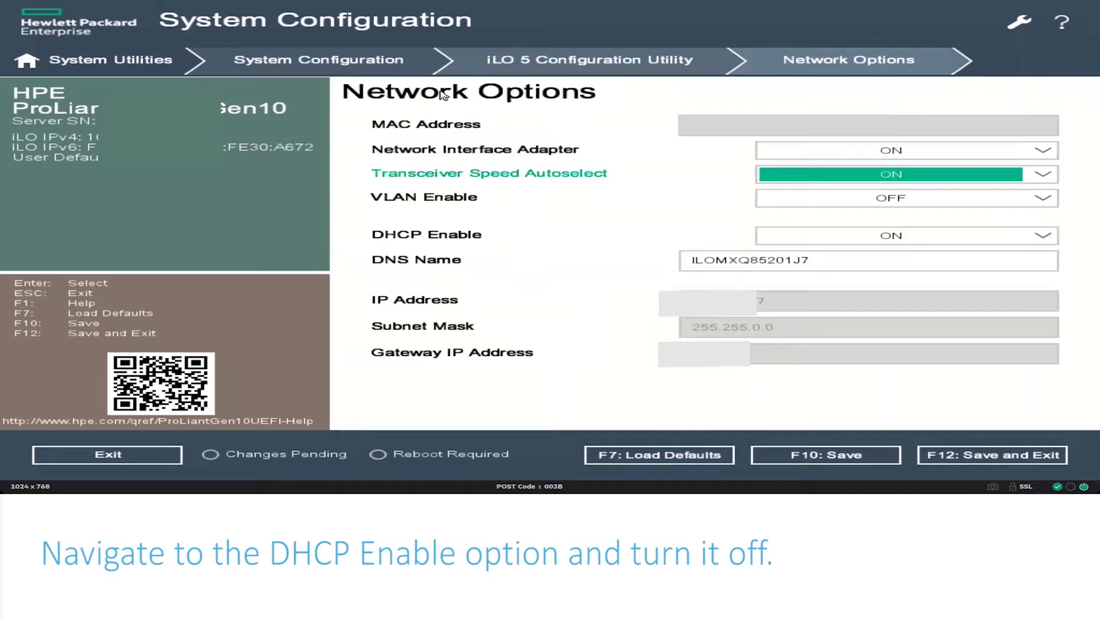
pyautogui.press('Down')
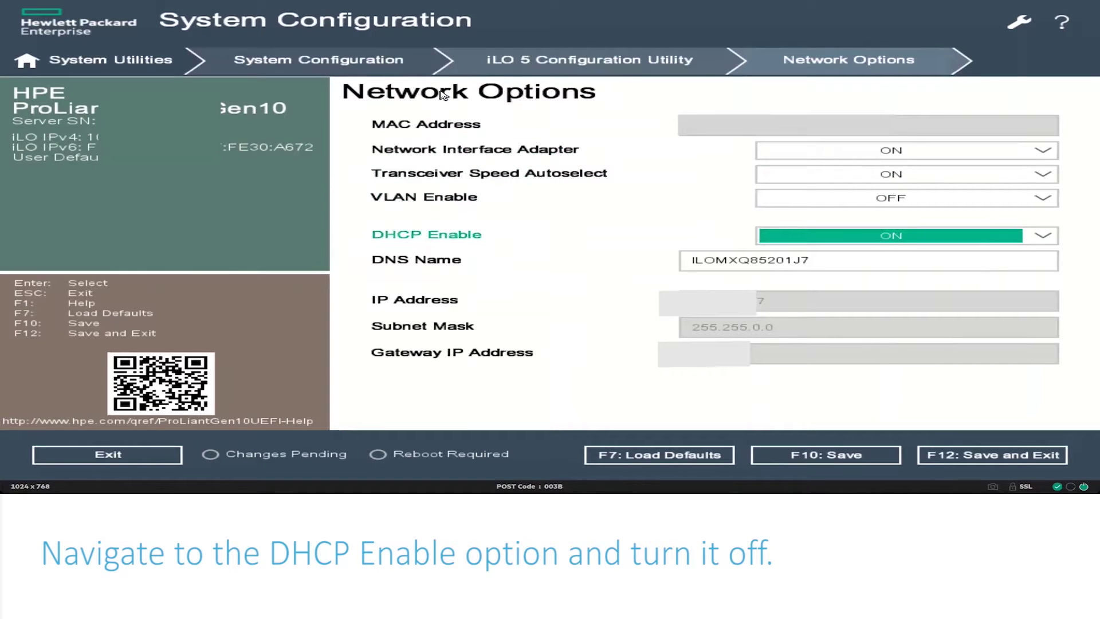
pyautogui.press('Return')
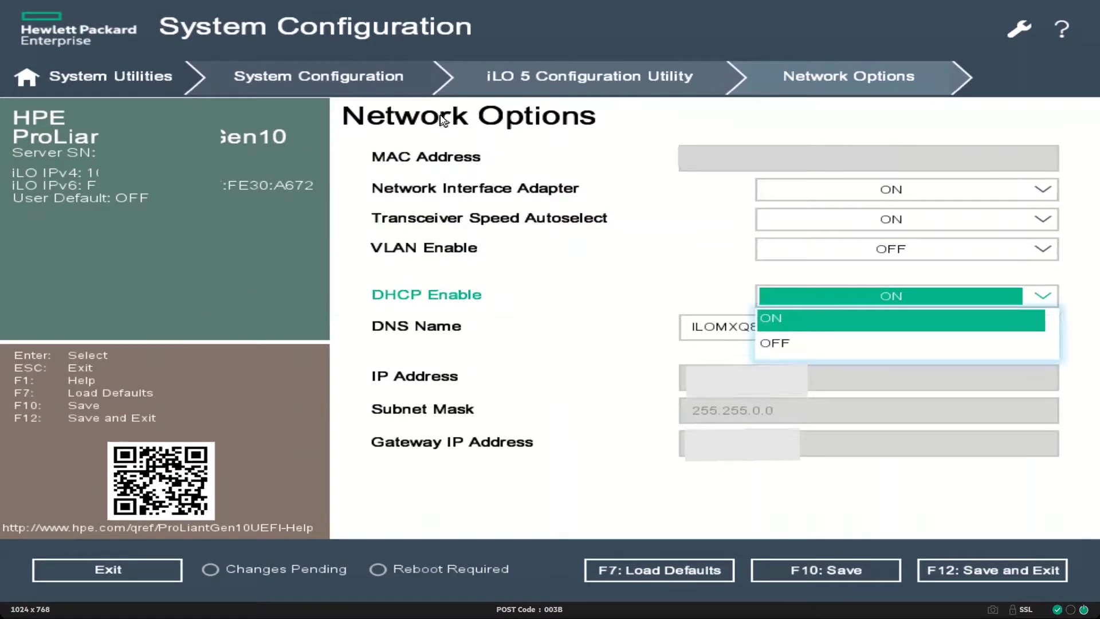
pyautogui.press('Down')
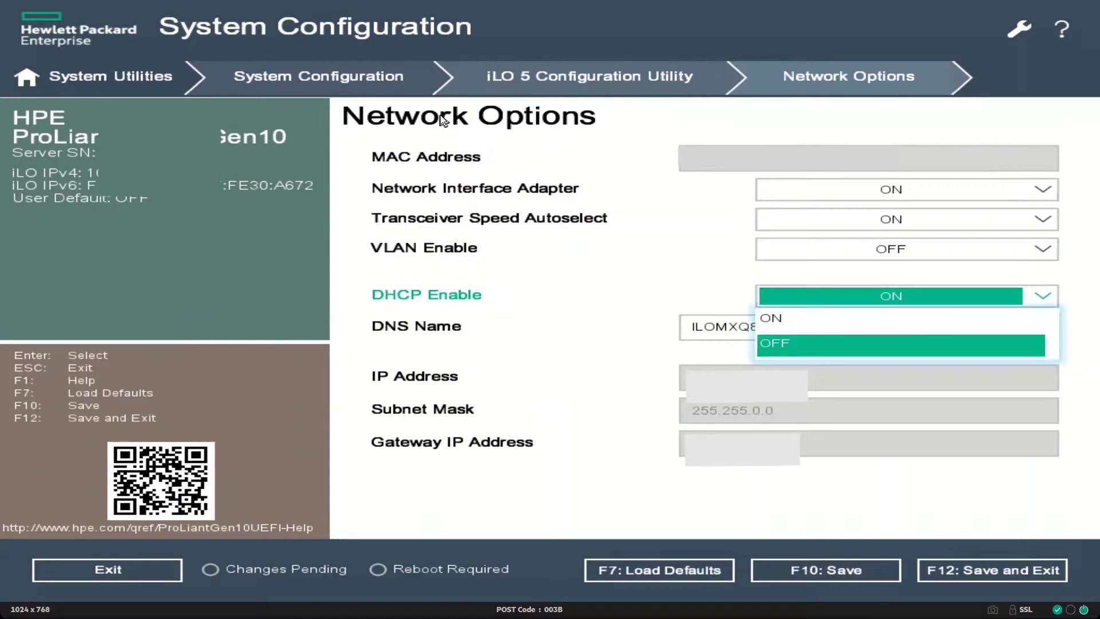
pyautogui.press('Return')
# Step: Replace the IP address, change the subnet mask to 255.255.255.0, and save with F12
pyautogui.press('Down')
pyautogui.press('Down')
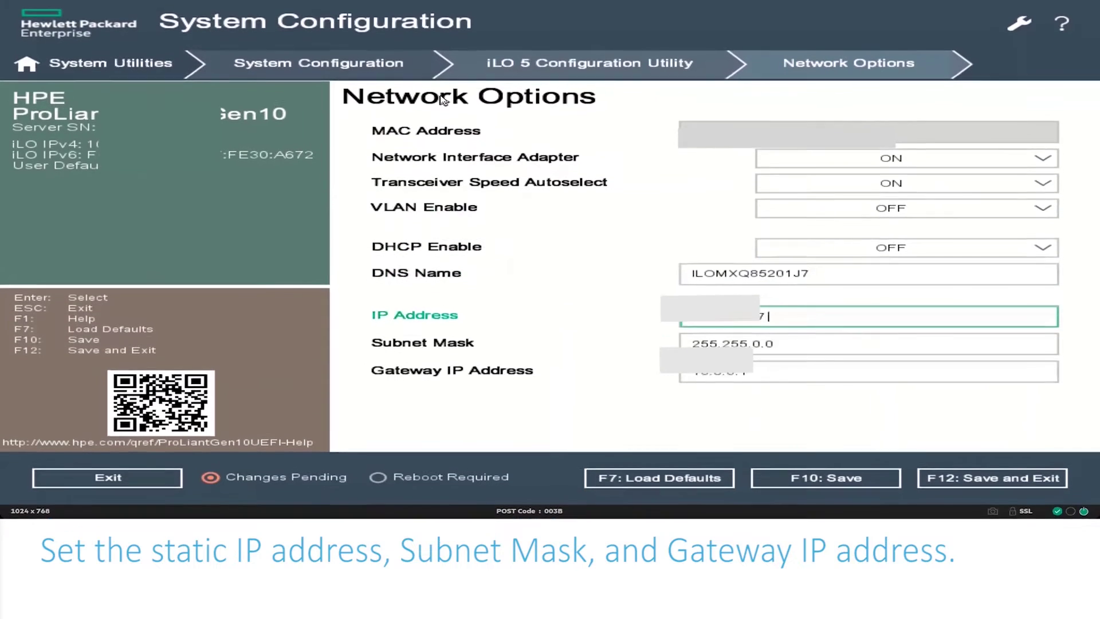
pyautogui.press('BackSpace')
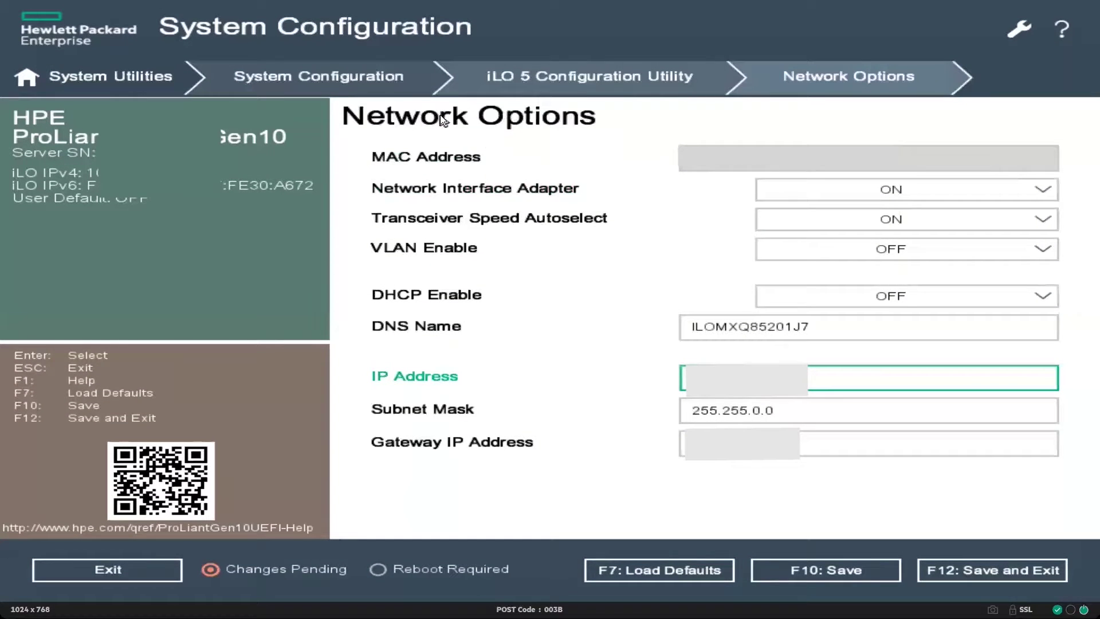
pyautogui.press('Down')
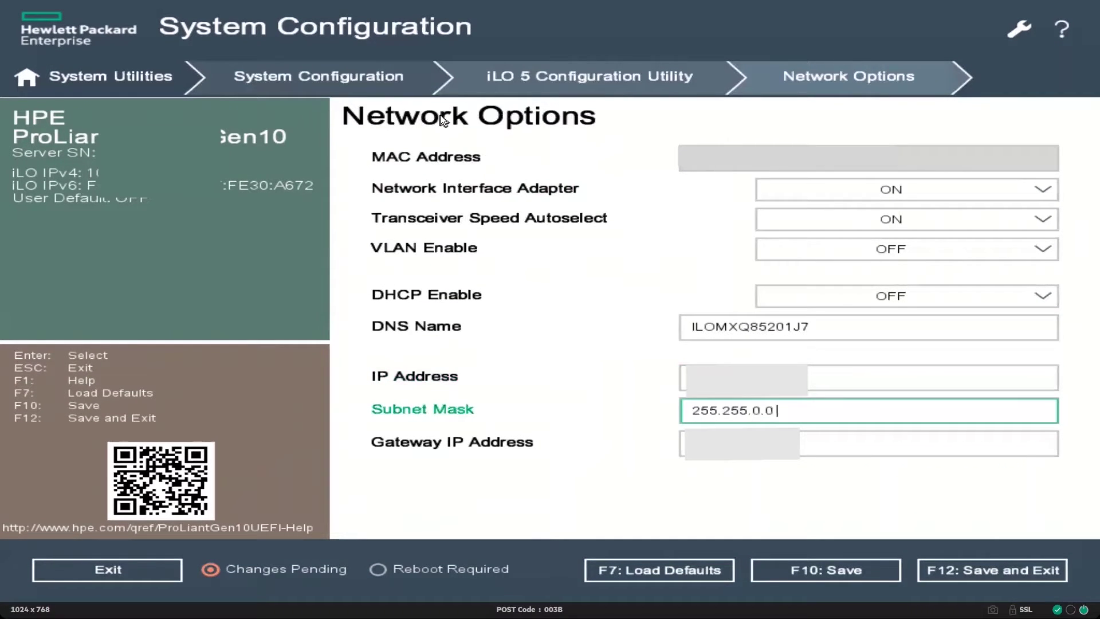
pyautogui.press('BackSpace')
pyautogui.press('BackSpace')
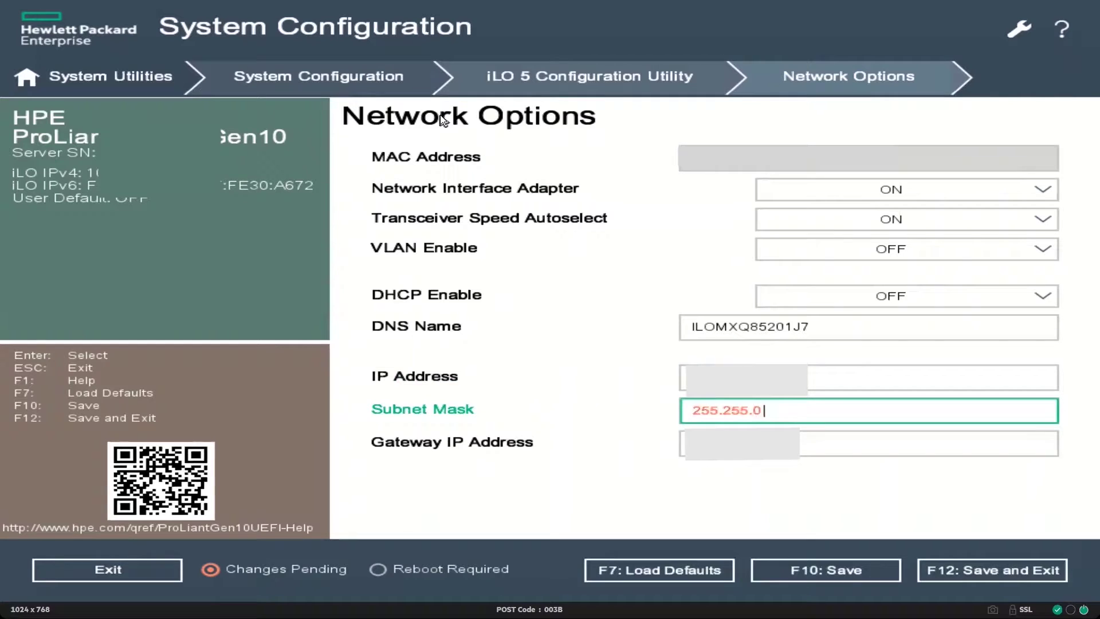
pyautogui.press('BackSpace')
pyautogui.write('255.0')
pyautogui.press('Down')
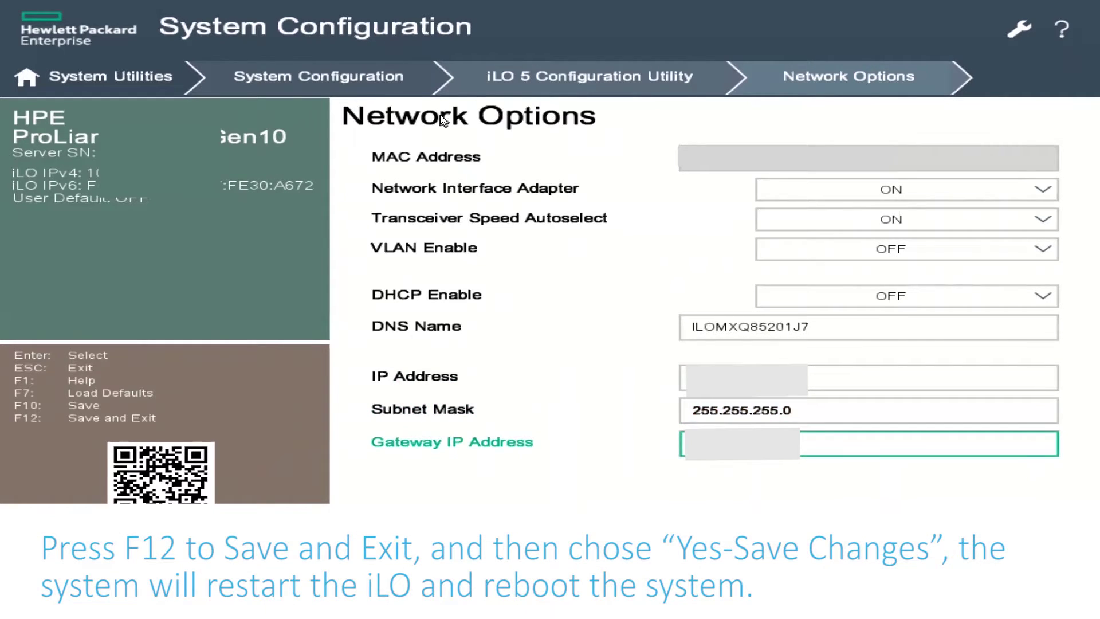
pyautogui.press('F12')
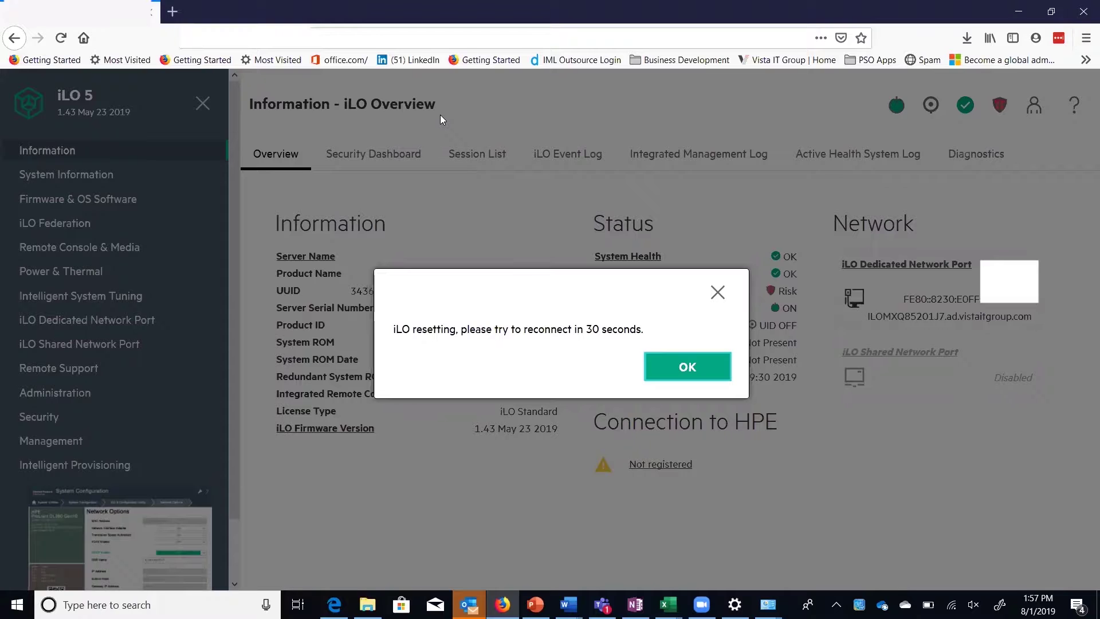
# Step: Enter the new address 192.168.0.105/ in the browser address bar
pyautogui.click(380, 38)
pyautogui.write('192.168.0.105/')
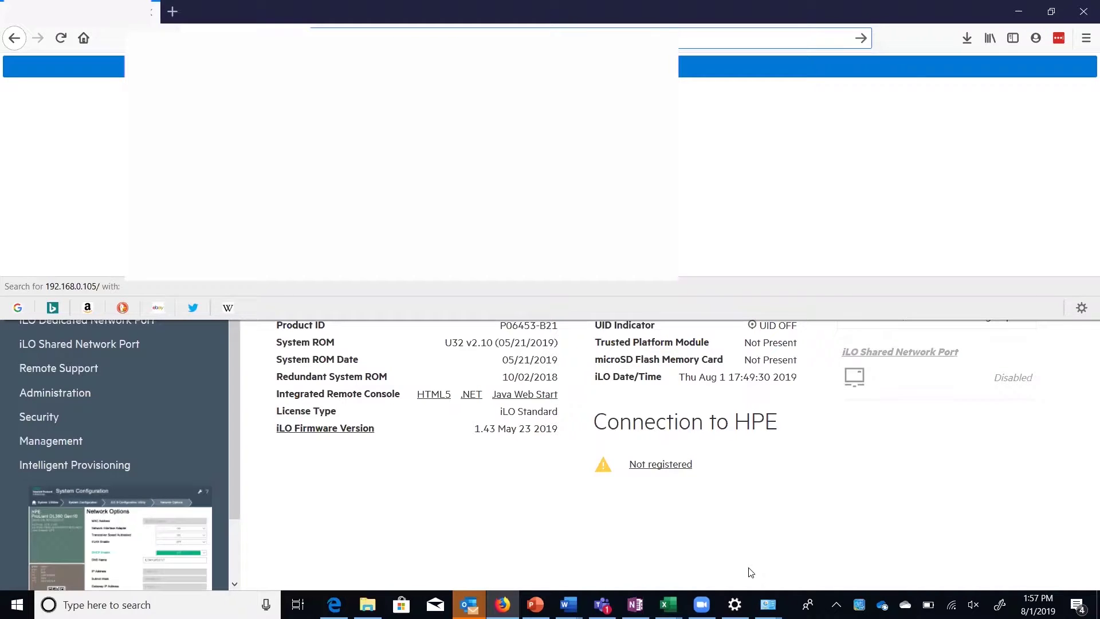
# Step: Verify Ethernet 2's IPv4 is static 192.168.0.11, mask 255.255.255.0, and close its properties
pyautogui.hotkey('alt', 'Tab')
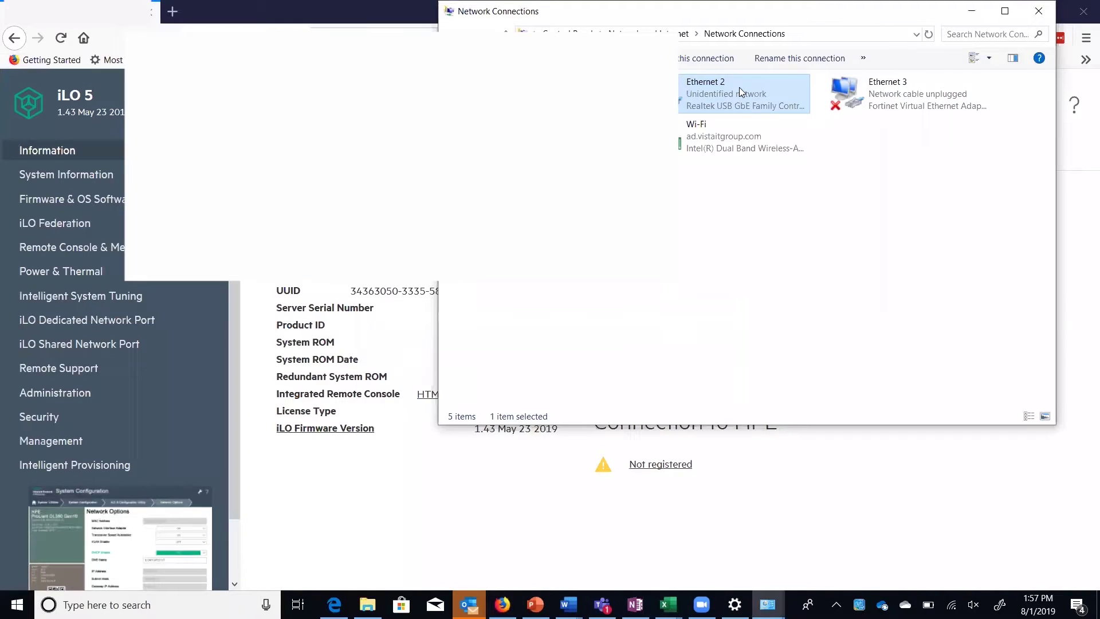
pyautogui.rightClick(738, 87)
pyautogui.click(659, 227)
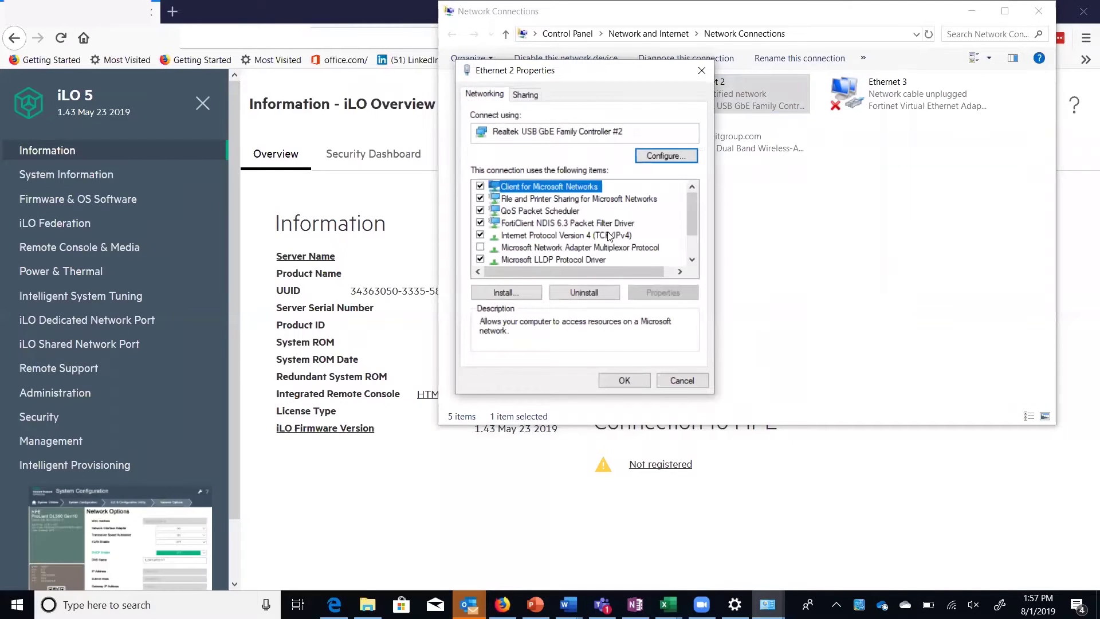
pyautogui.doubleClick(609, 236)
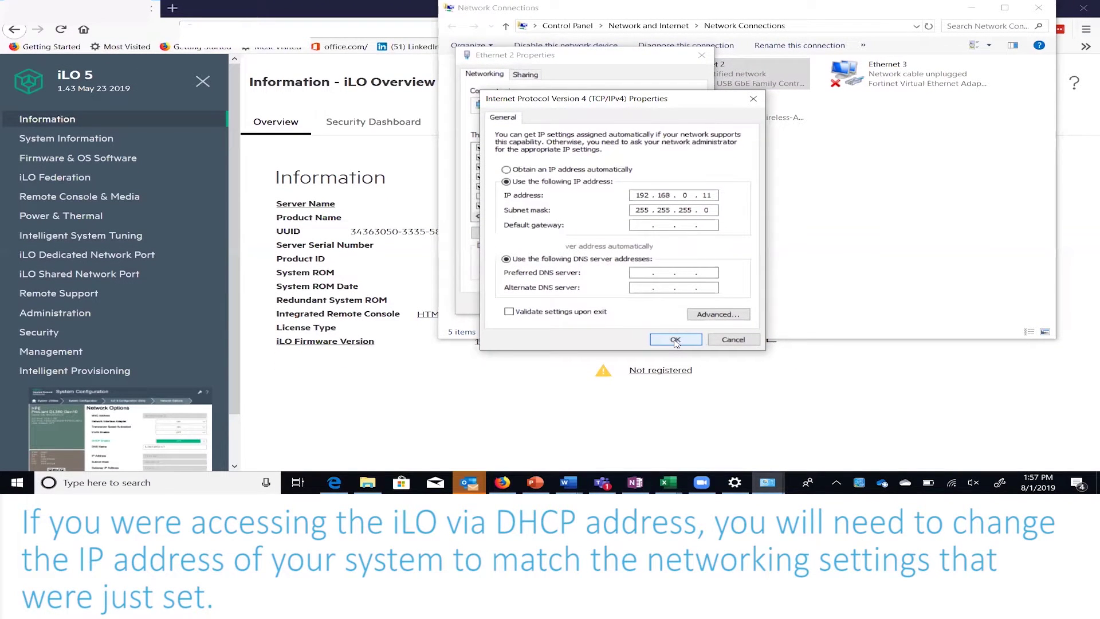
pyautogui.click(675, 340)
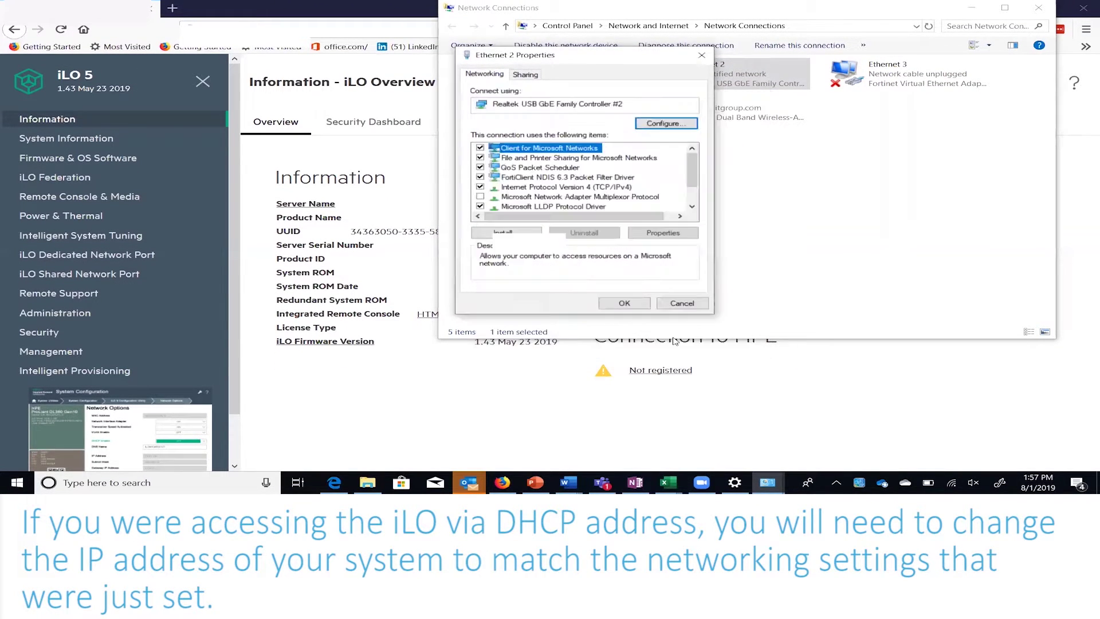
pyautogui.click(641, 305)
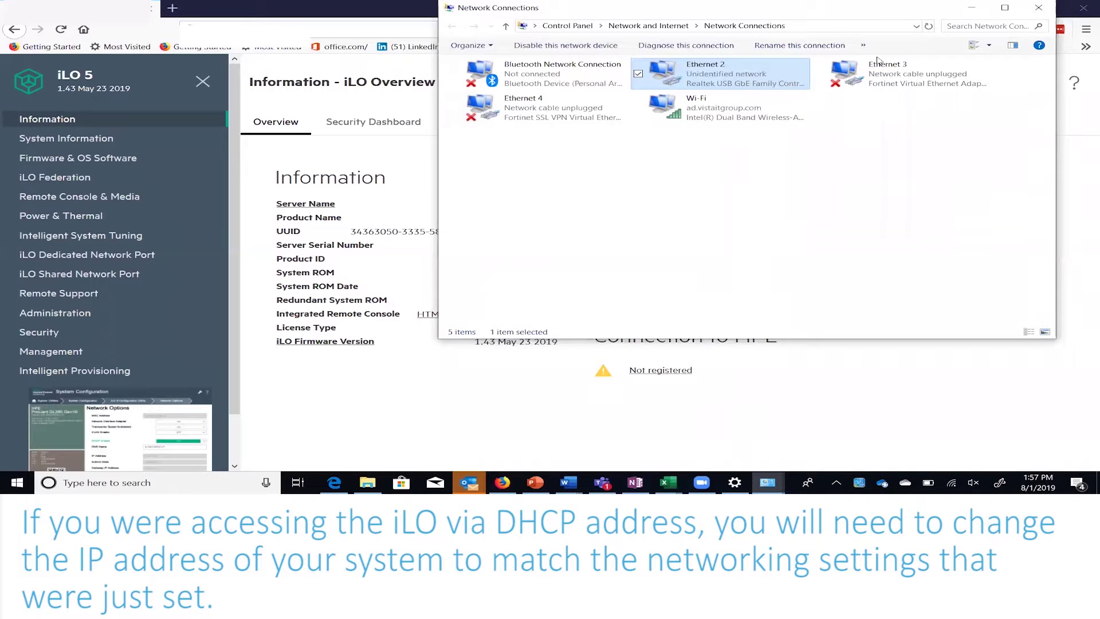
# Step: Close Network Connections, load iLO at 192.168.0.10, and enter the Administrator login and password
pyautogui.click(1038, 8)
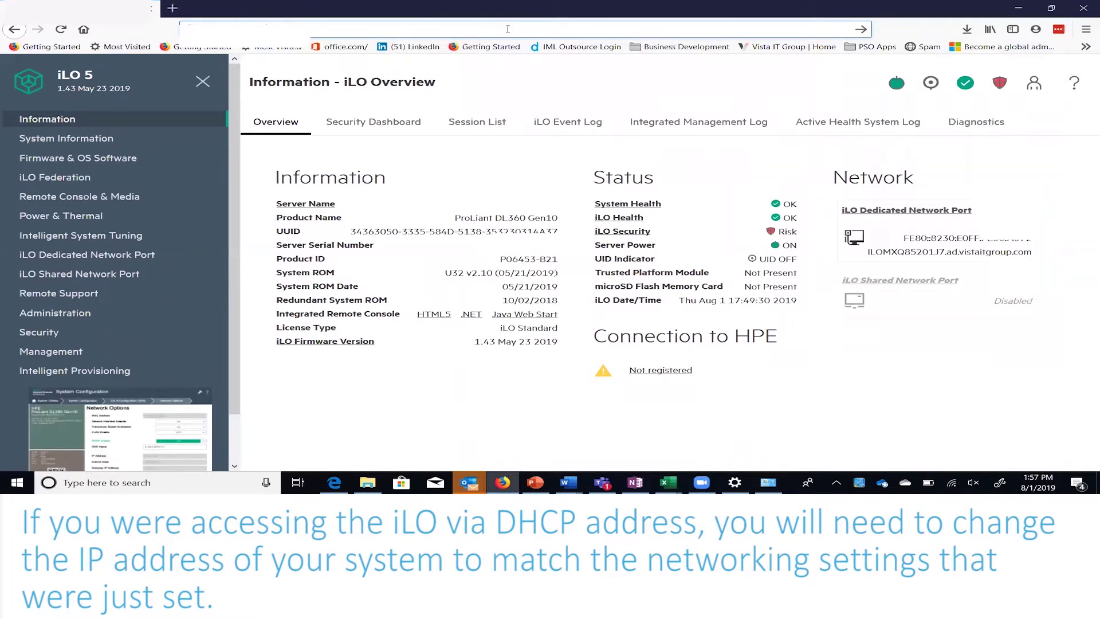
pyautogui.write('192.168.0.110/')
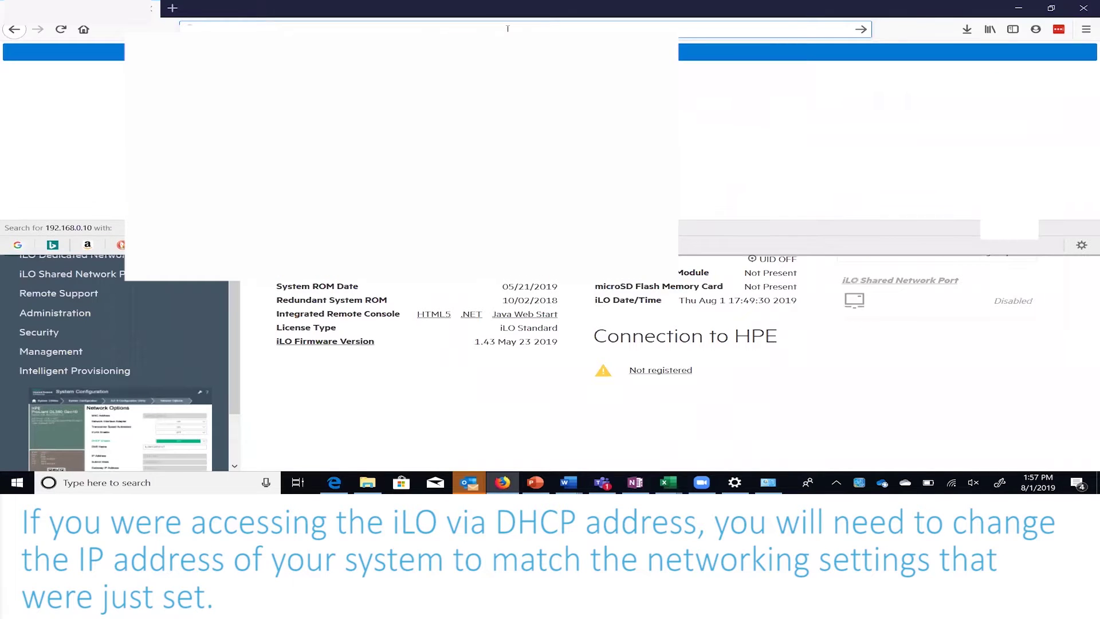
pyautogui.press('Return')
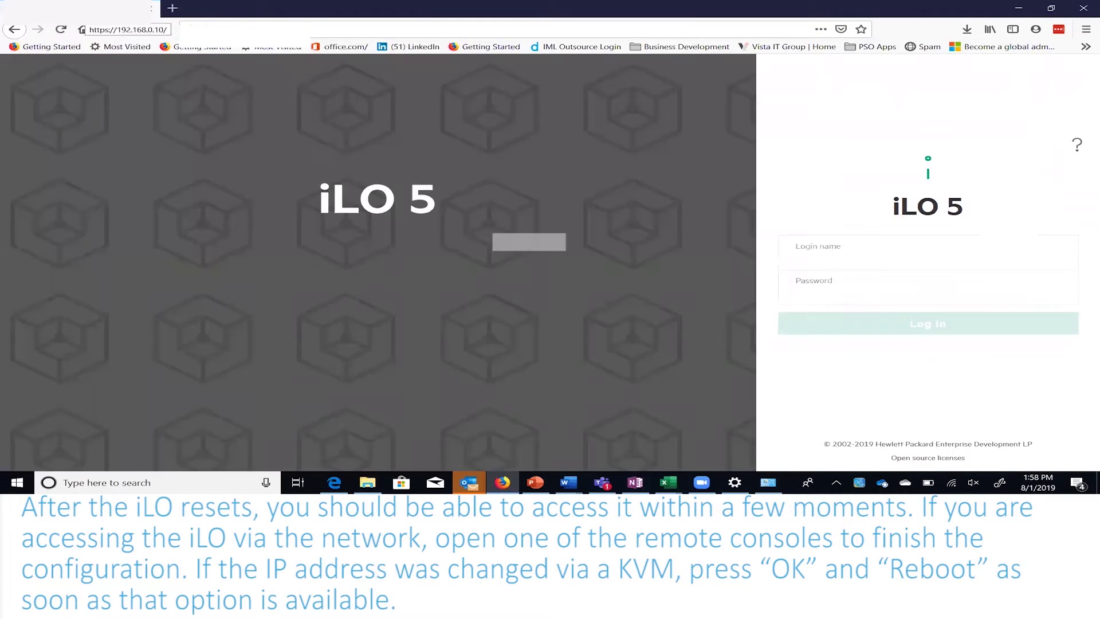
pyautogui.write('Ad')
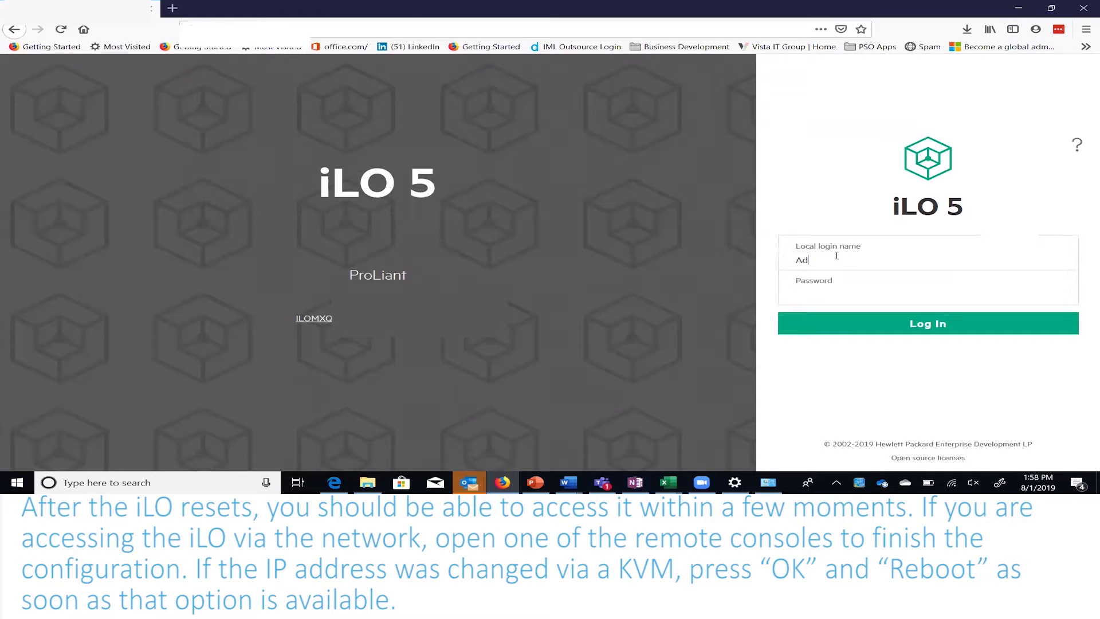
pyautogui.write('ministrator')
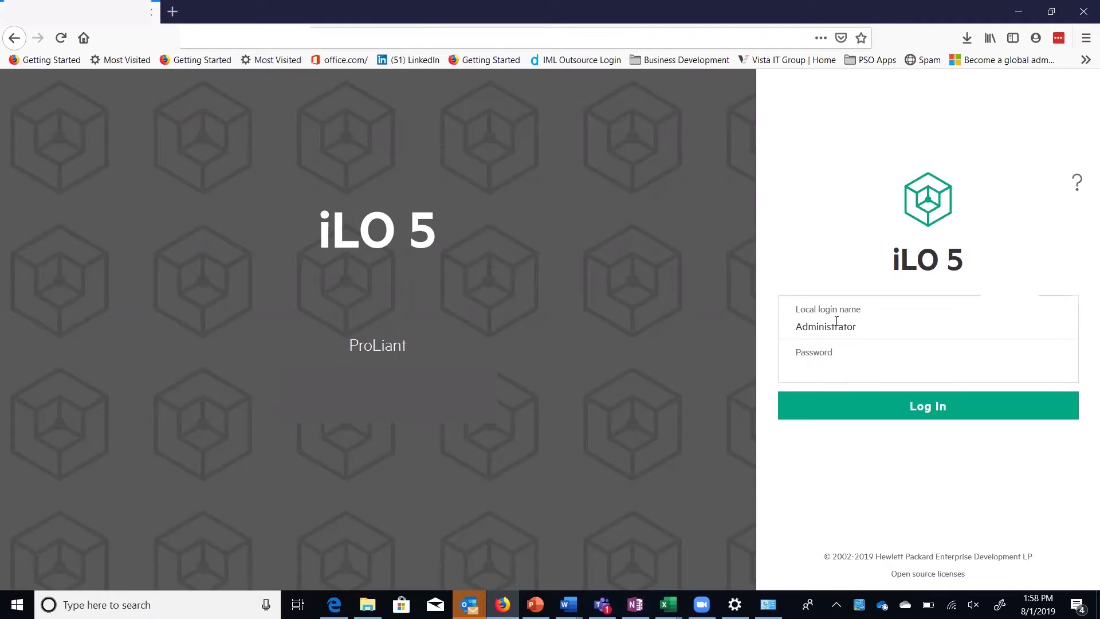
pyautogui.write('••••••••')
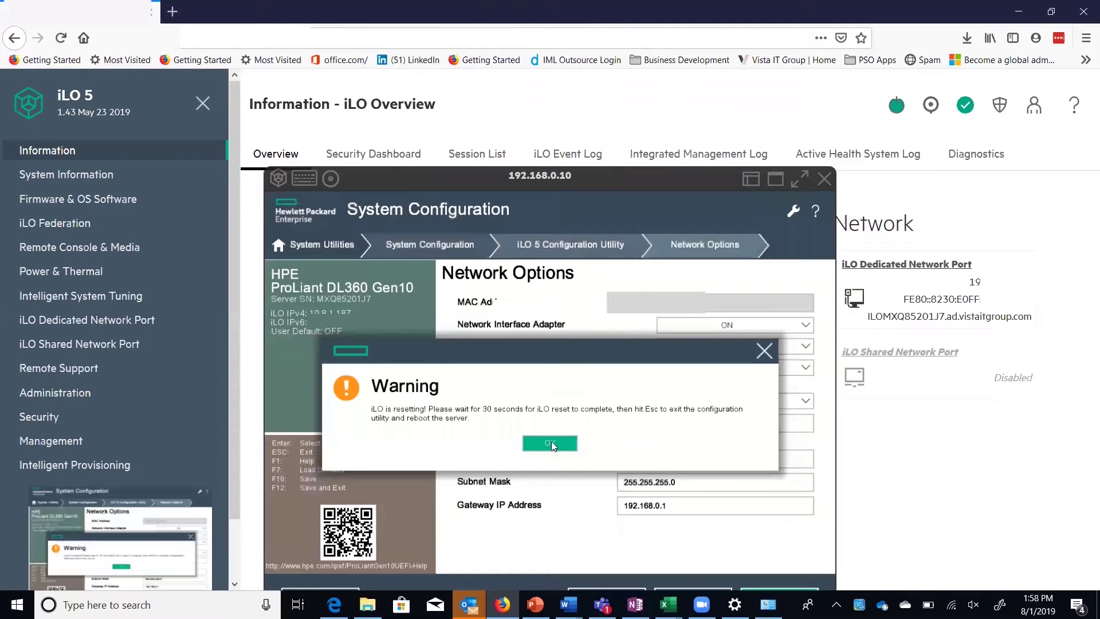
# Step: Acknowledge the reset warning, reboot the server, dock the console, and open iLO Dedicated Network Port
pyautogui.click(550, 444)
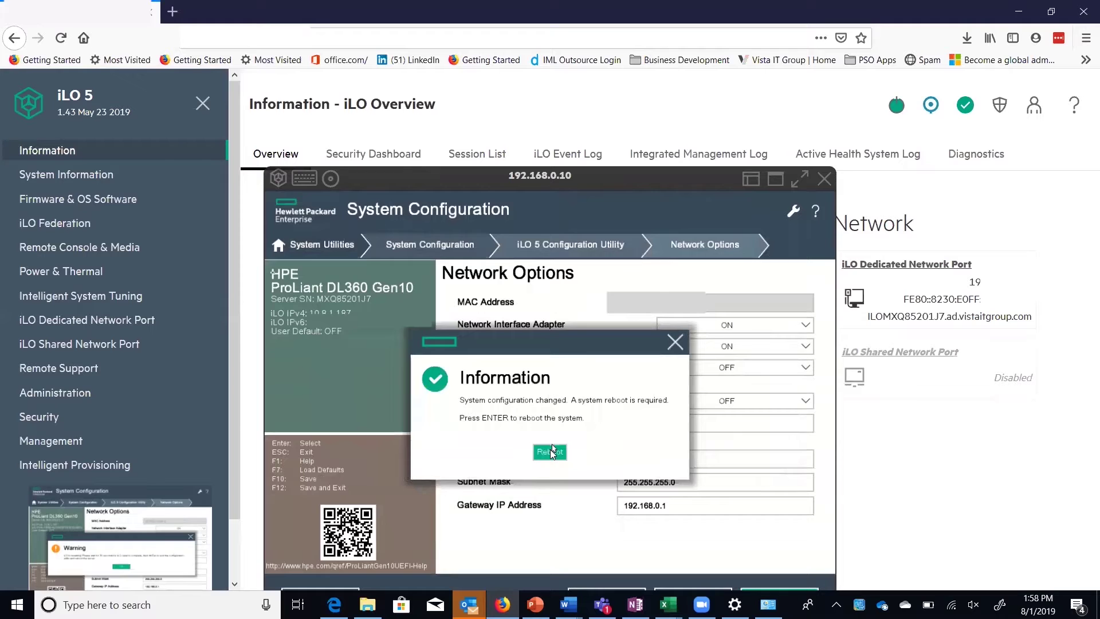
pyautogui.click(550, 452)
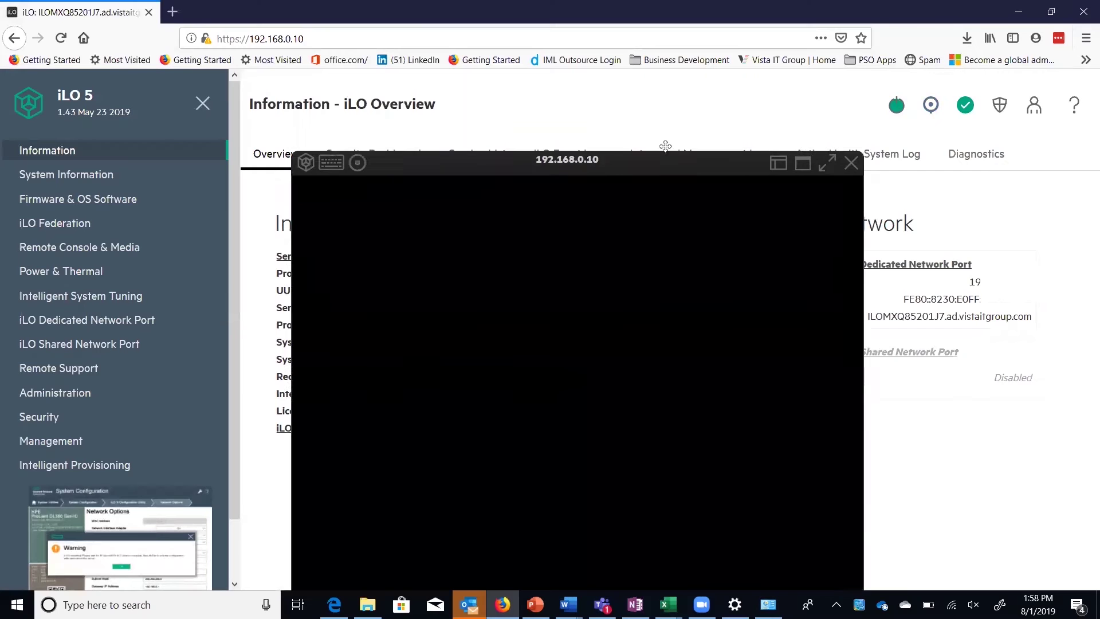
pyautogui.moveTo(642, 159); pyautogui.dragTo(780, 97)
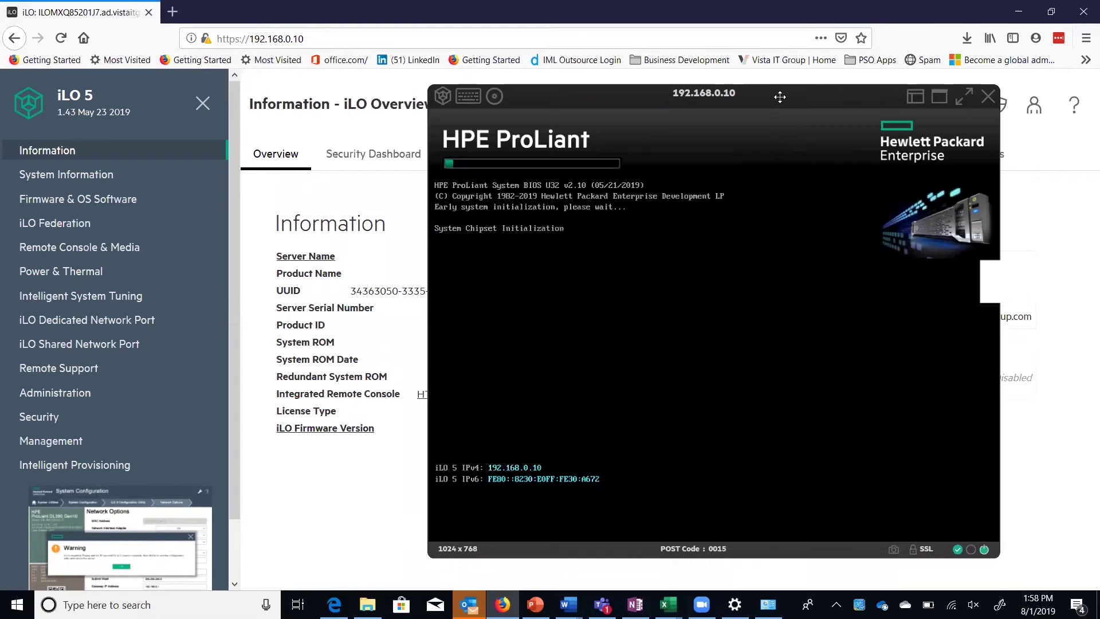
pyautogui.click(916, 96)
pyautogui.click(69, 323)
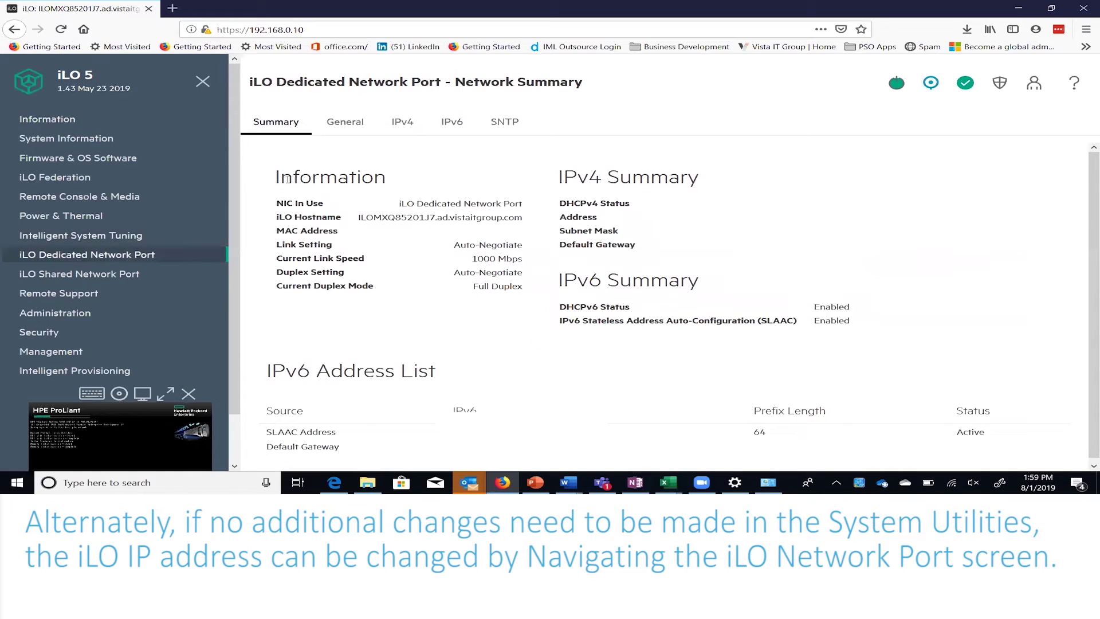
# Step: Review the IPv4 tab: DHCPv4 off, static 192.168.0.10, mask 255.255.255.0, gateway 192.168.0.1
pyautogui.click(404, 123)
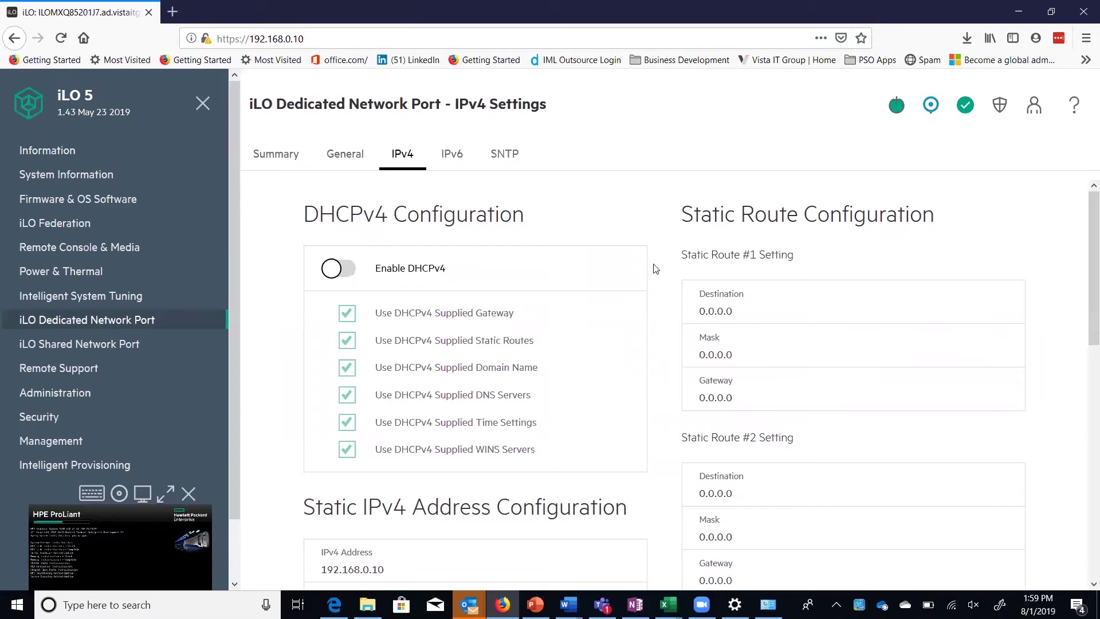
pyautogui.scroll(-3, 685, 270)
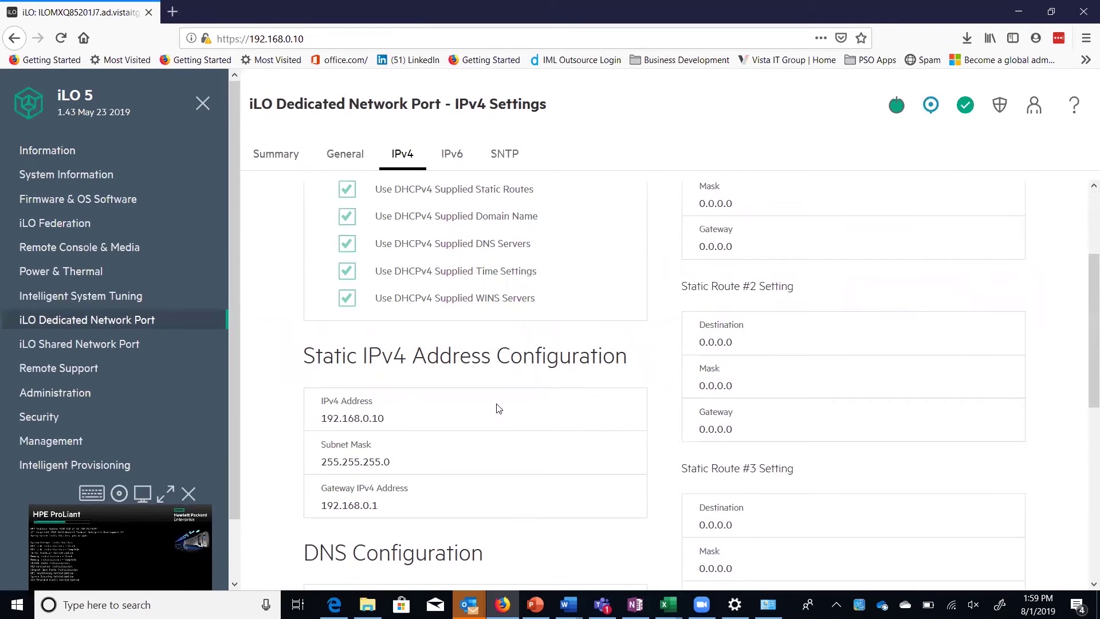
pyautogui.click(438, 419)
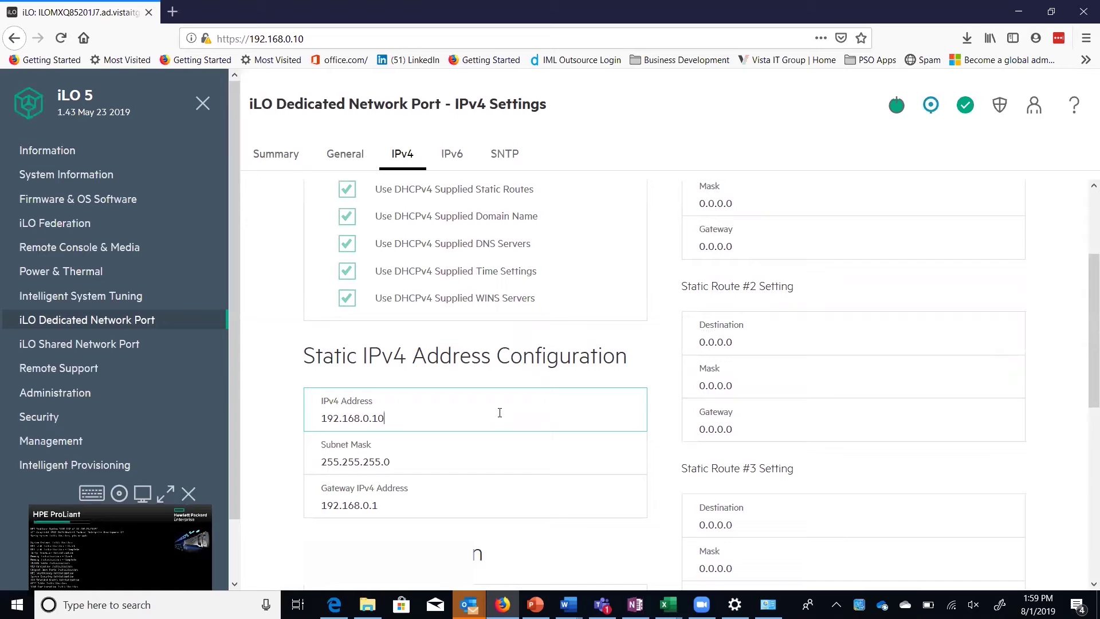
pyautogui.scroll(-8, 499, 413)
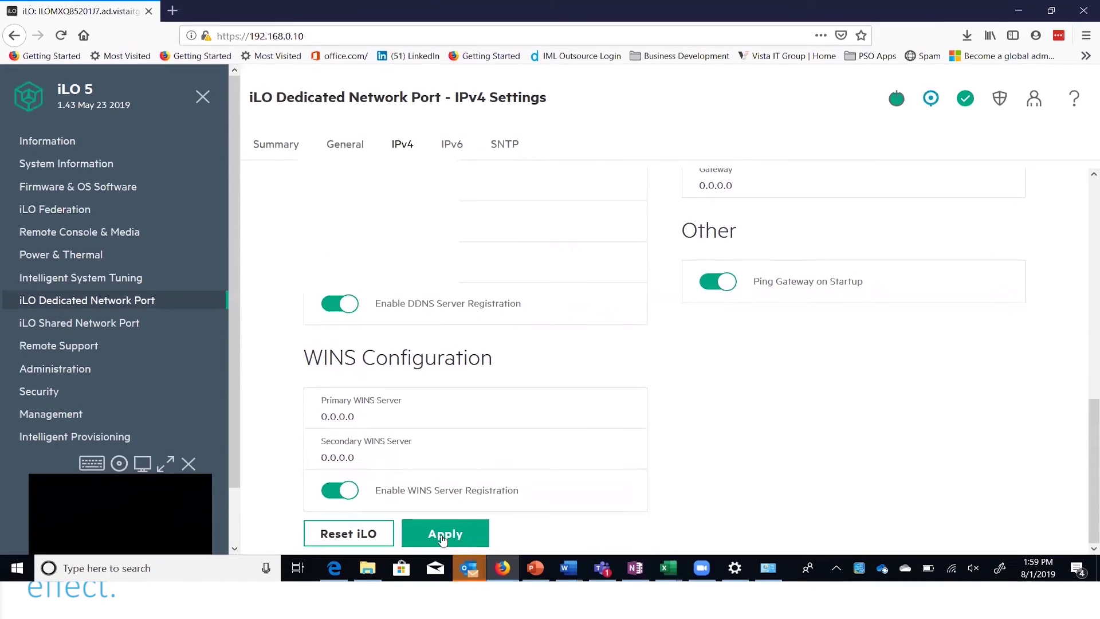
pyautogui.scroll(8, 649, 389)
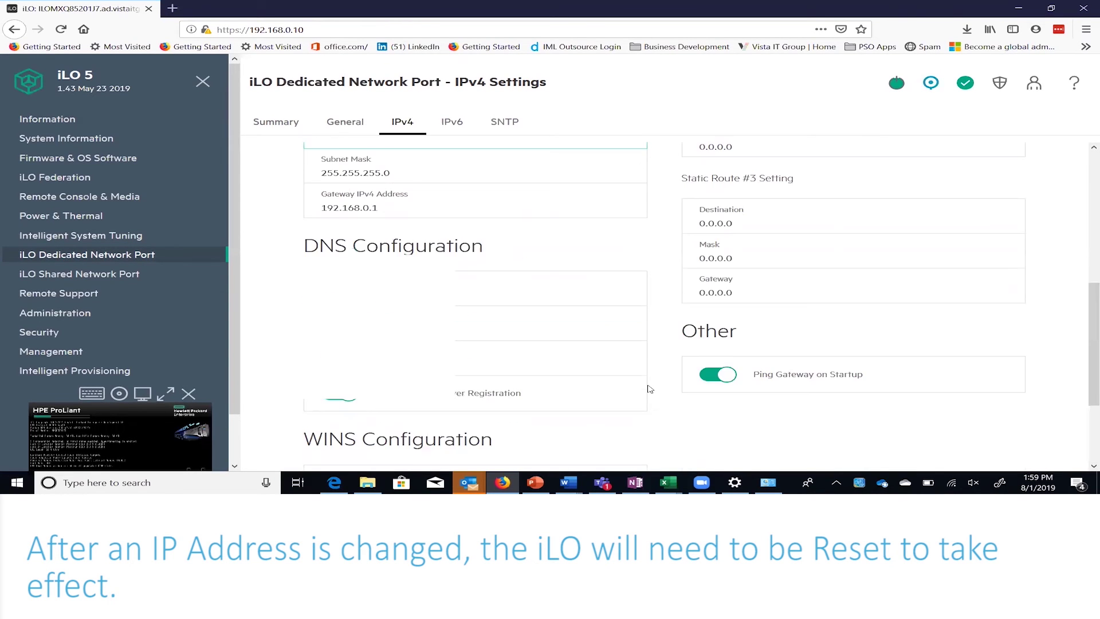